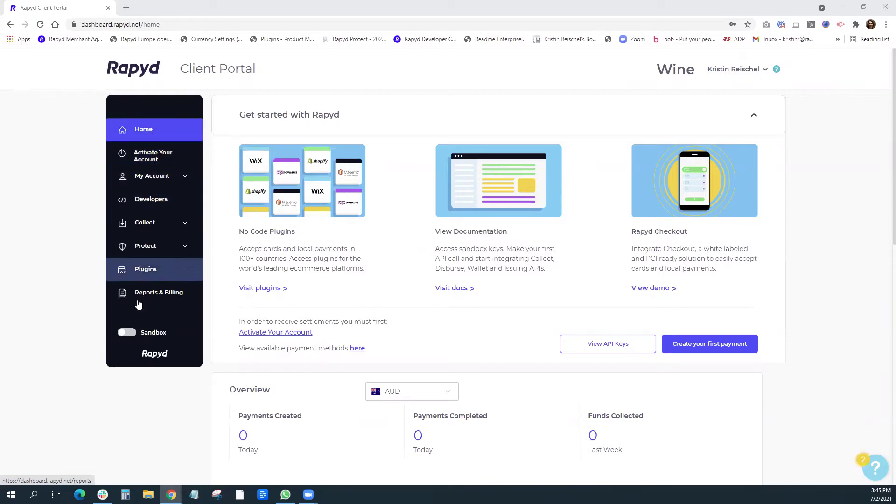
Step: Switch the account to sandbox test mode and back to live, then open Featured Plugins
click(131, 336)
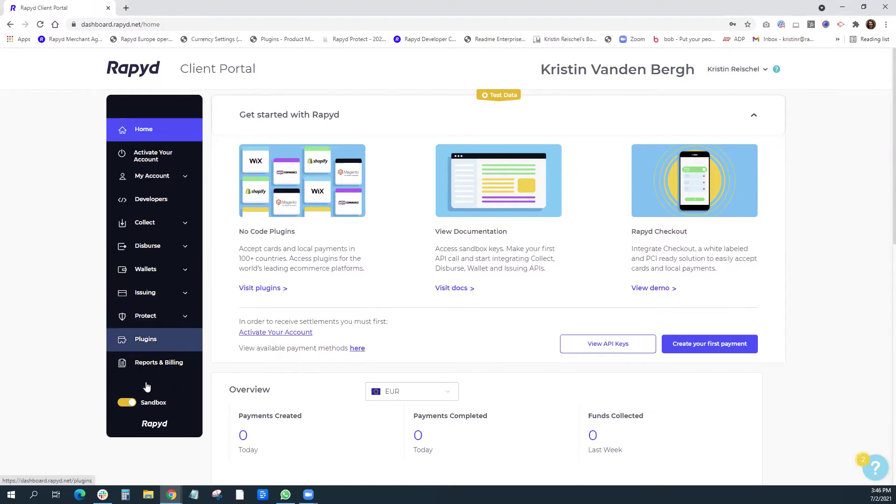
click(126, 403)
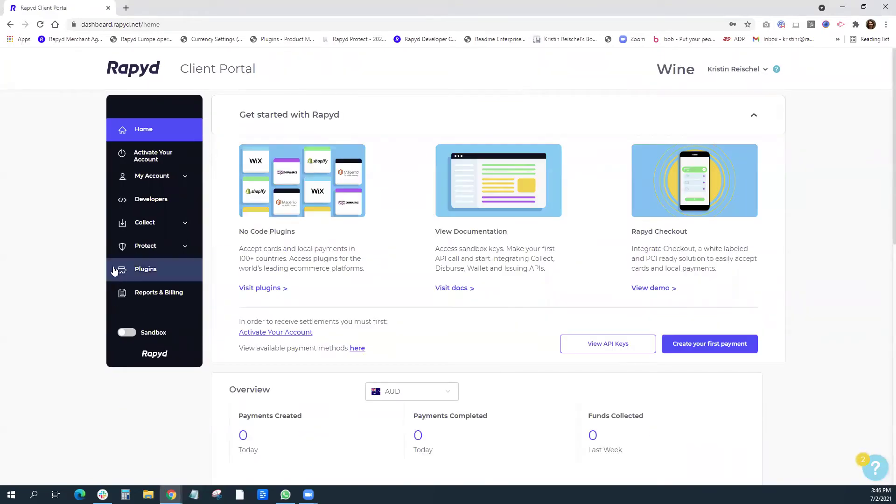
click(151, 271)
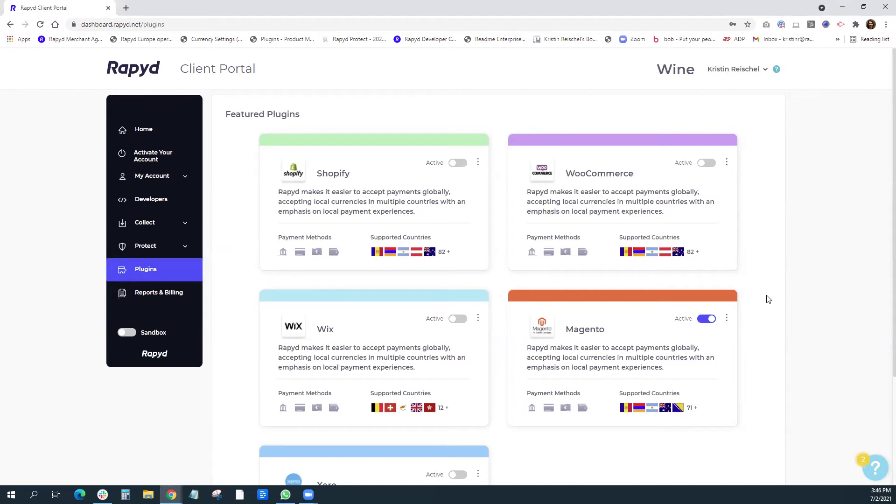
Step: Look over the plugin toggles and bring up the options menu on the active Magento card
mouse_move(459, 166)
scroll(704, 327, down, 2)
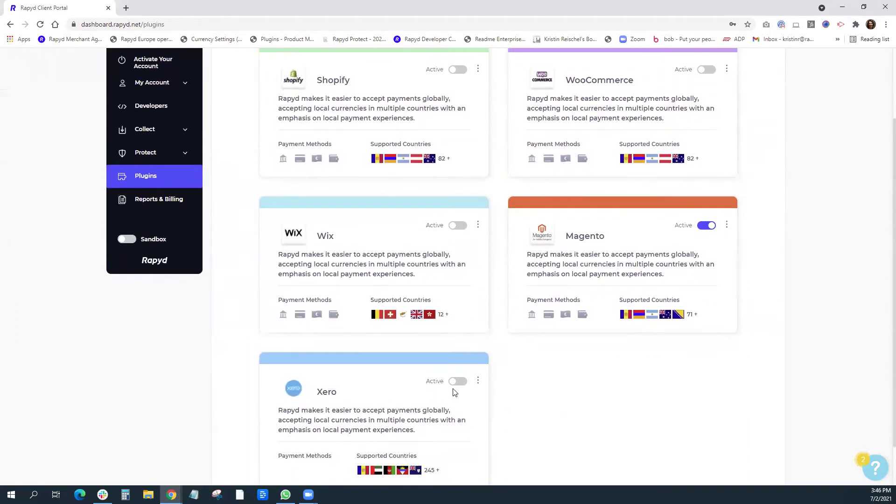
mouse_move(459, 230)
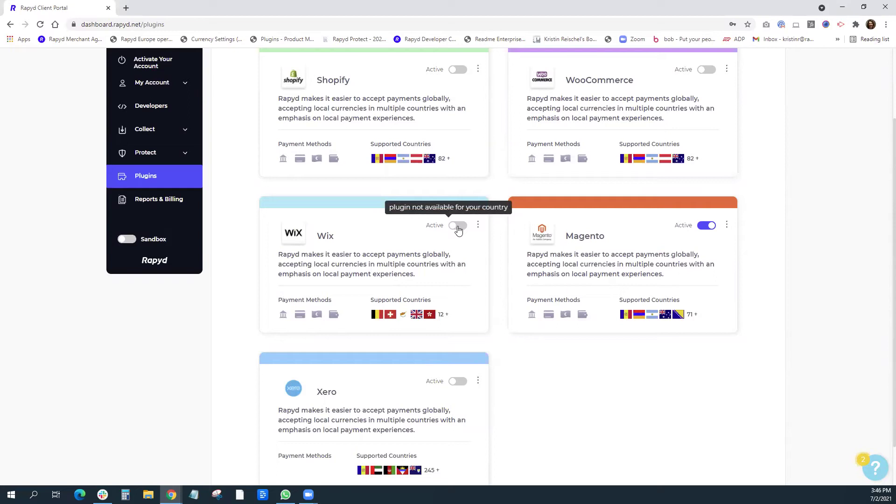
scroll(624, 348, up, 2)
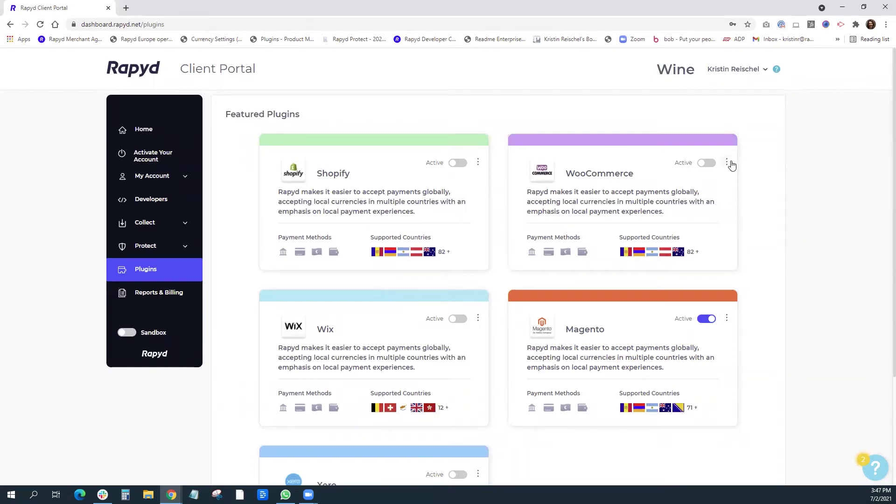
click(727, 322)
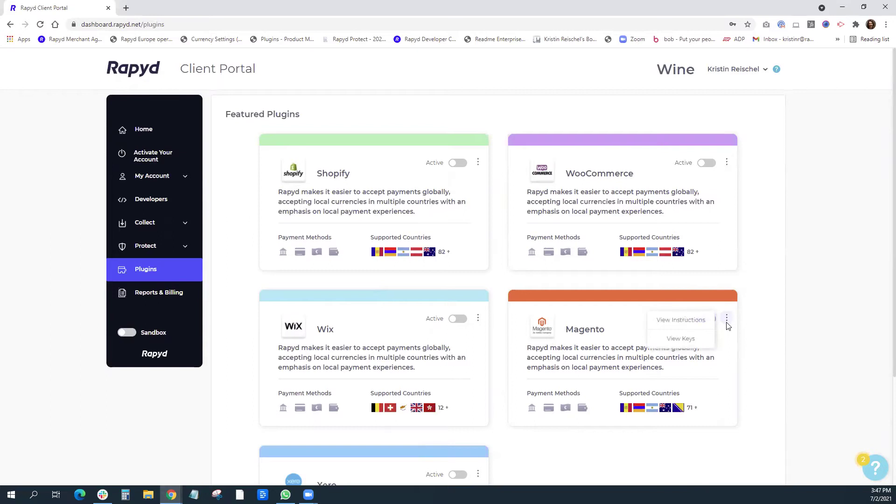
Step: Open the Magento plugin setup instructions in Rapyd Docs, skim them, then return to the portal
click(695, 324)
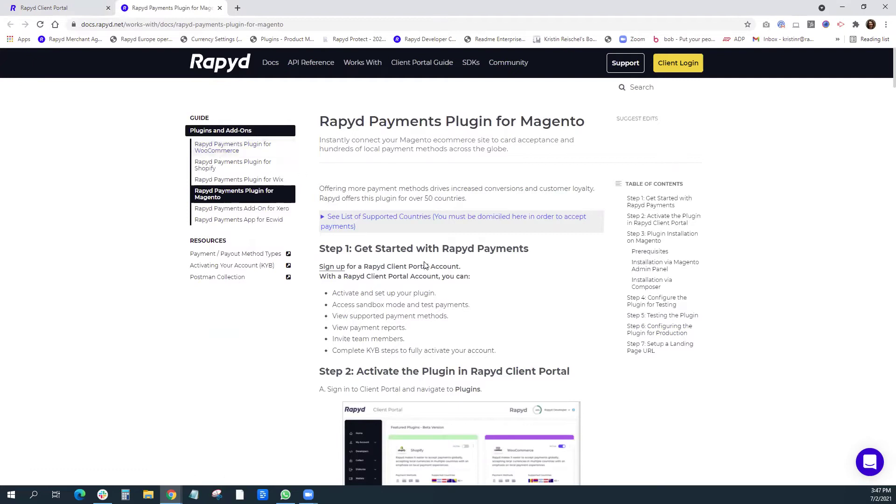
scroll(434, 268, down, 8)
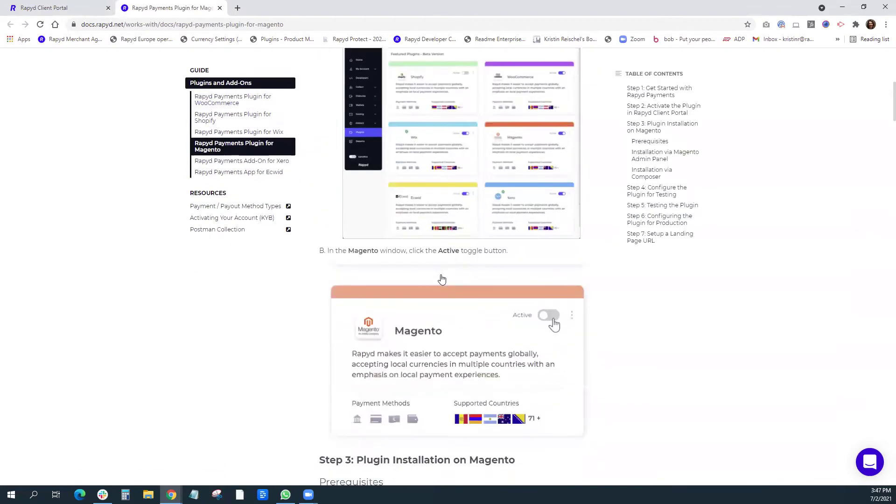
scroll(442, 279, down, 17)
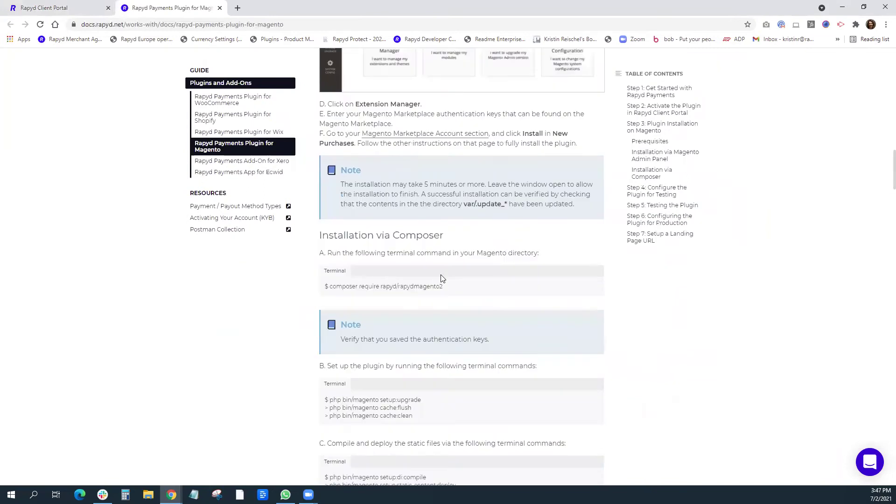
scroll(442, 279, up, 15)
click(44, 8)
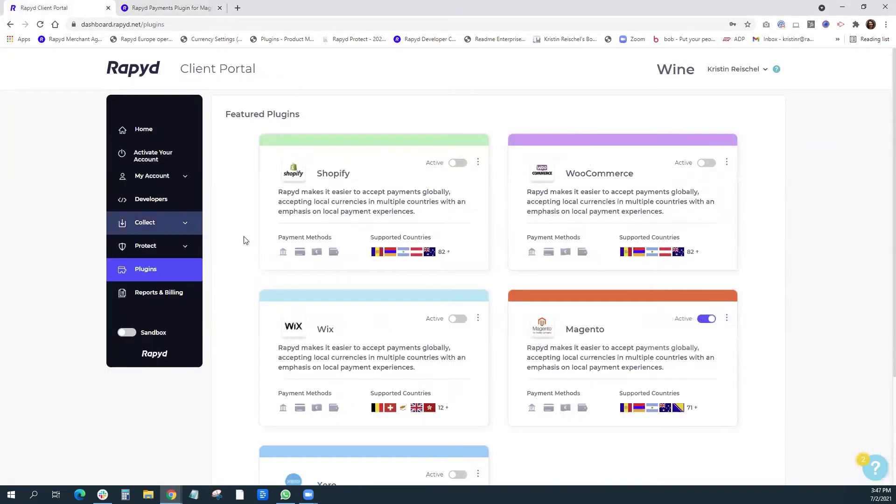
Step: Go to My Account > Settings > Payment Methods and scroll through the active methods table
click(149, 179)
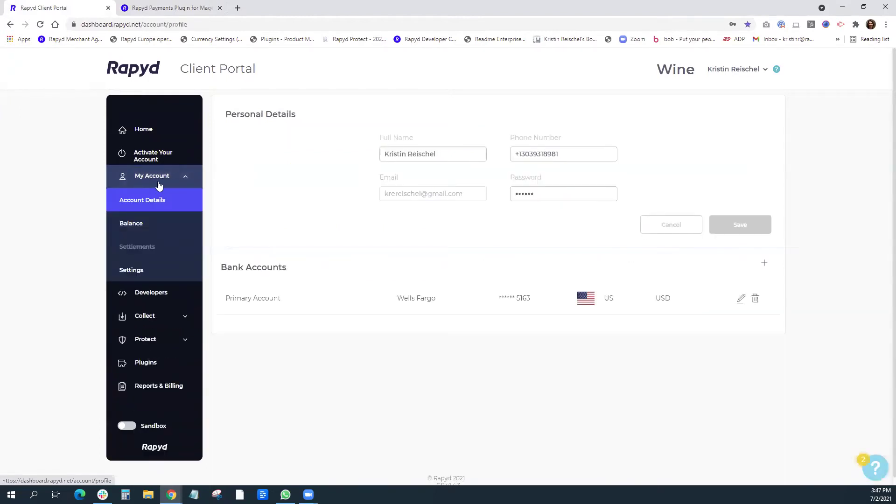
click(138, 275)
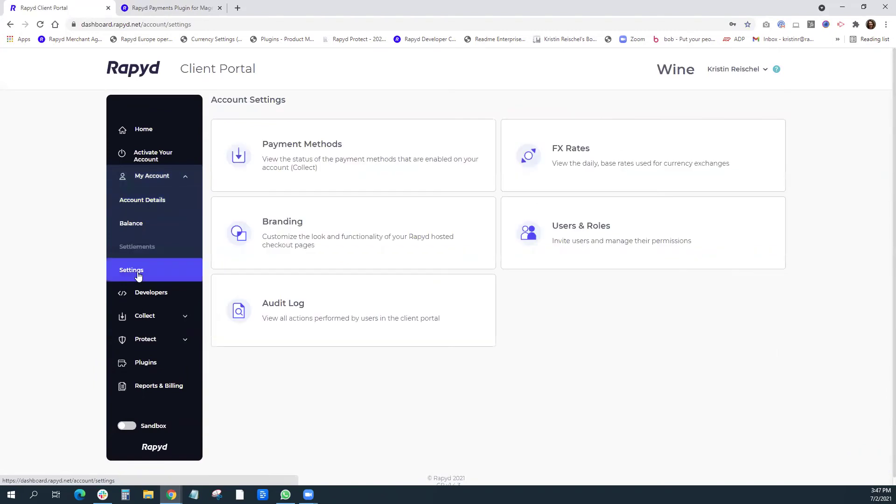
click(309, 155)
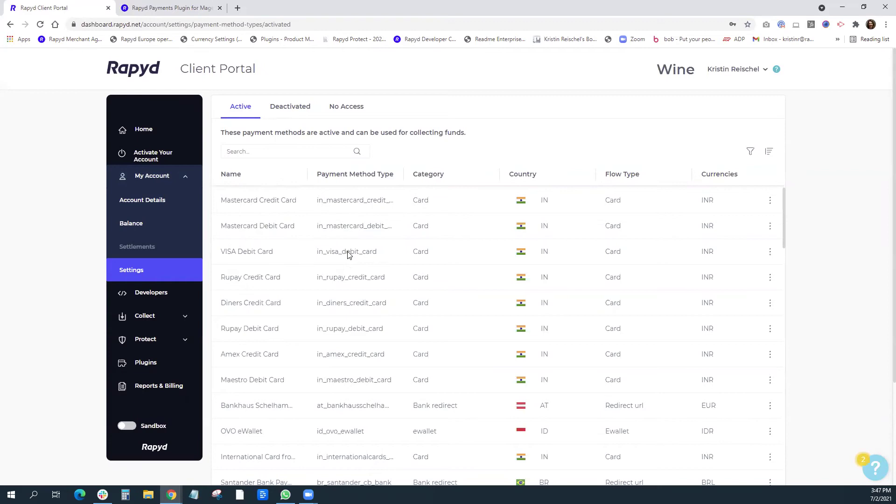
scroll(347, 255, down, 5)
scroll(347, 254, down, 15)
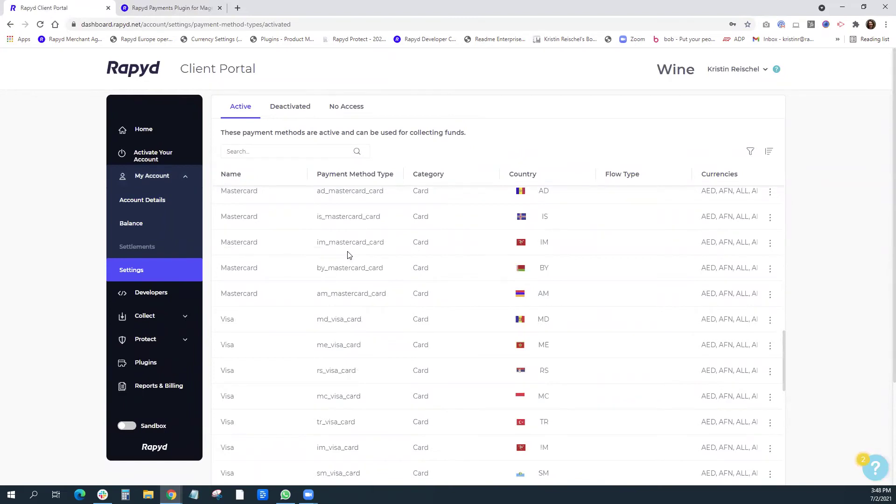
scroll(347, 254, down, 10)
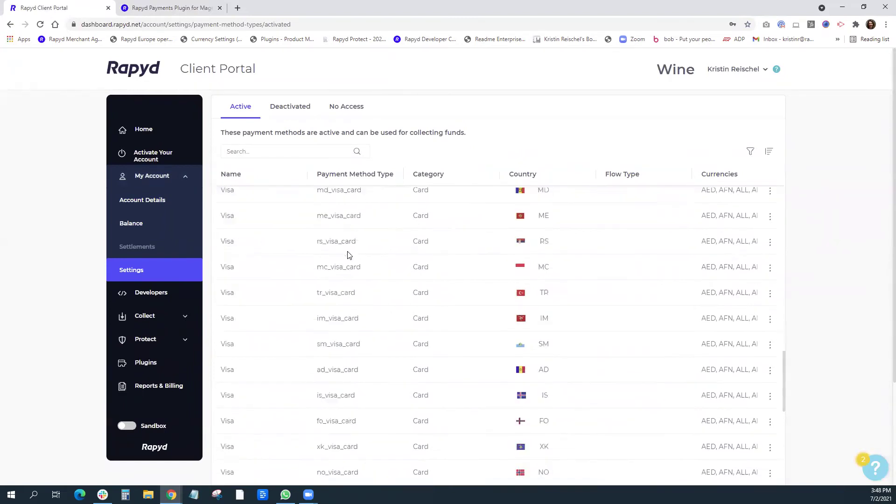
scroll(348, 255, down, 1)
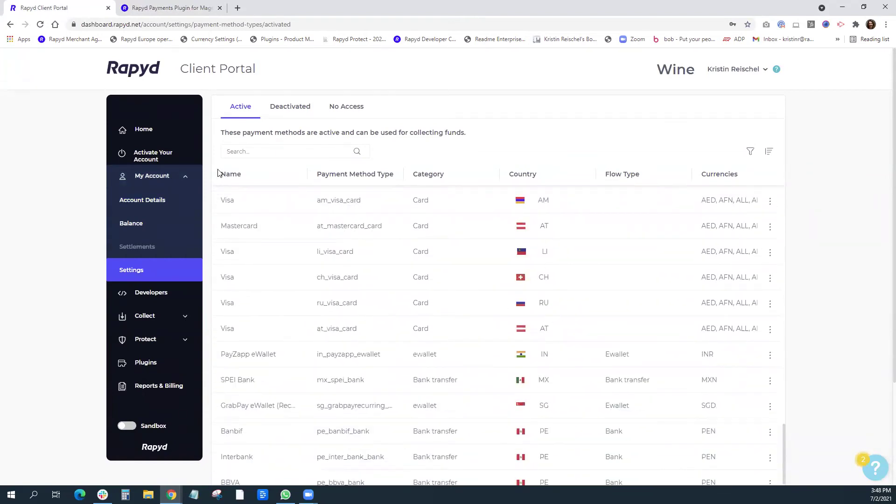
Step: Check the deactivated methods, then review the No Access list including SEPA Direct Debit entries
click(289, 112)
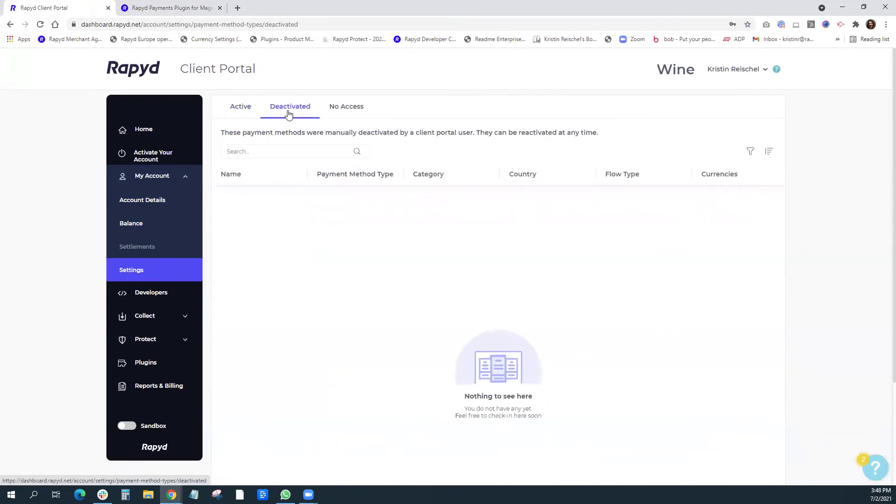
click(346, 108)
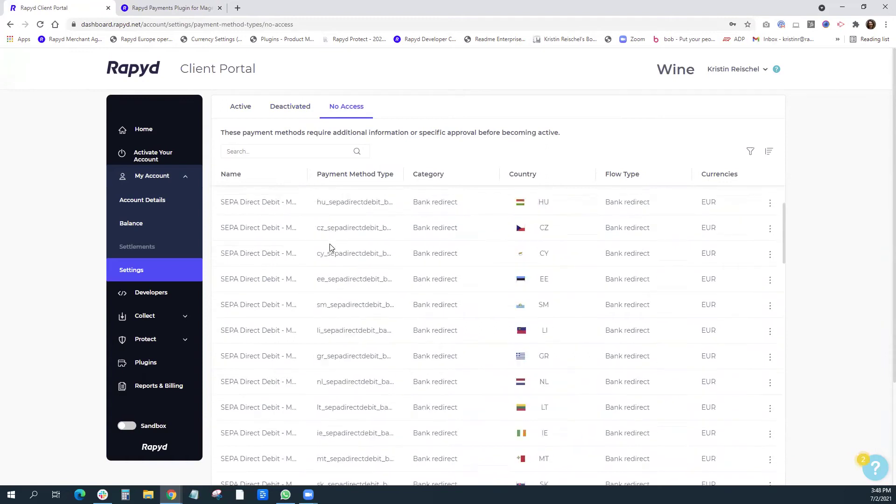
scroll(330, 247, down, 5)
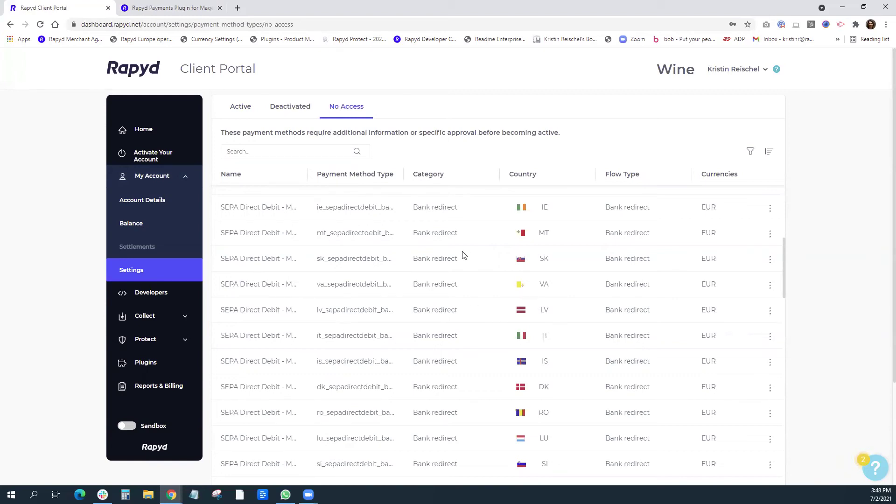
Step: Open the Checkout Page branding from Settings and preview its colour options
click(131, 272)
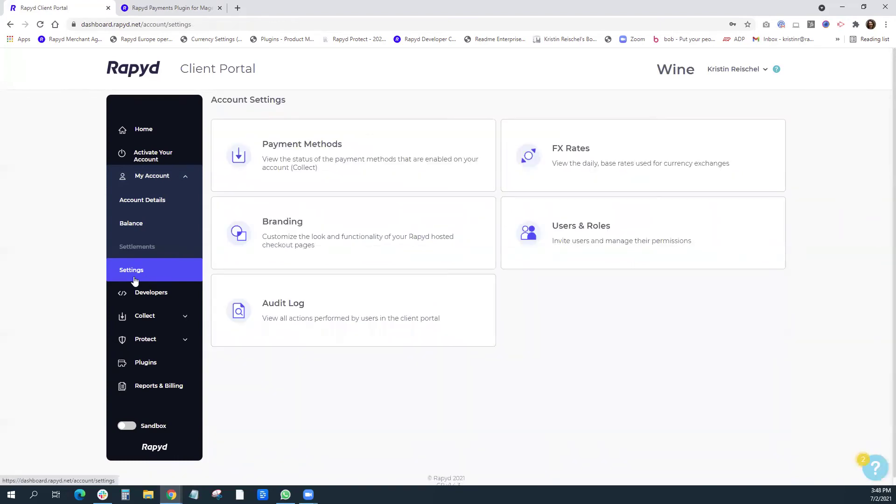
click(280, 227)
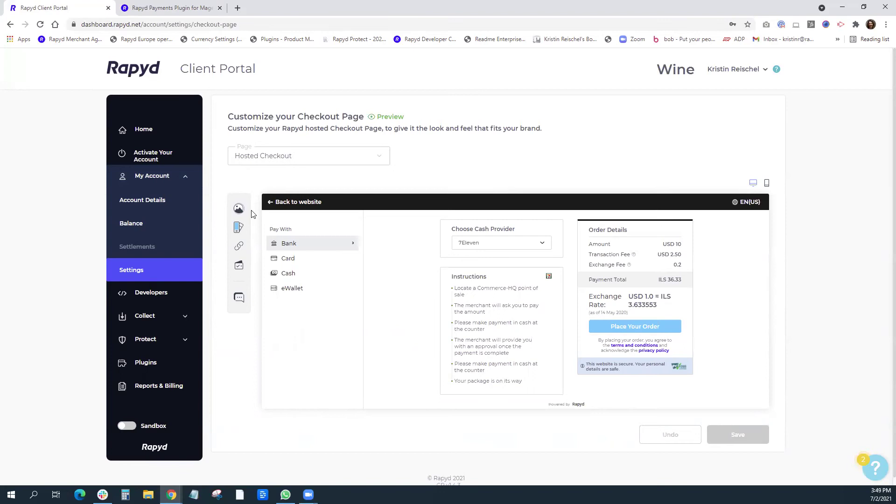
click(238, 229)
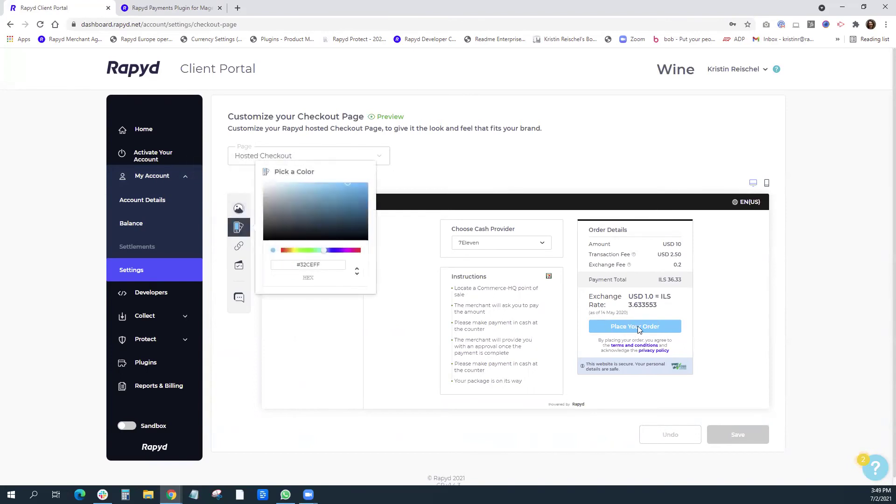
click(295, 319)
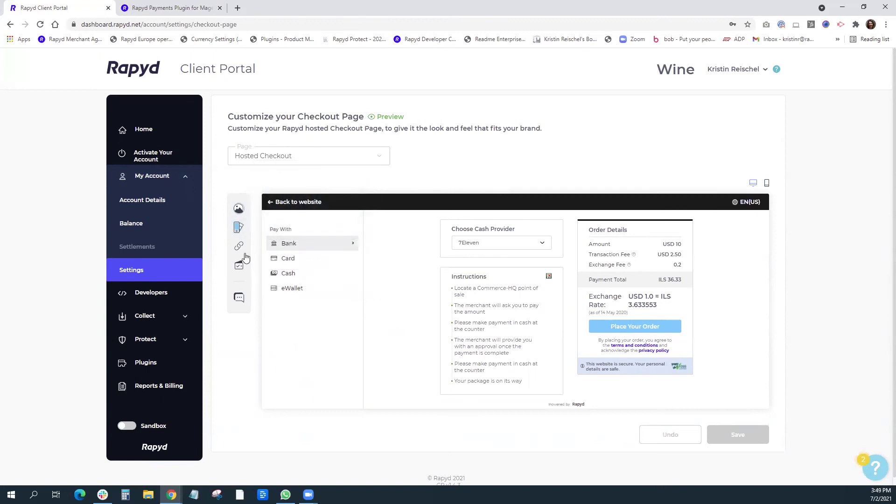
Step: Inspect the checkout's Fallback URL setting, then go back to the Settings overview
click(239, 247)
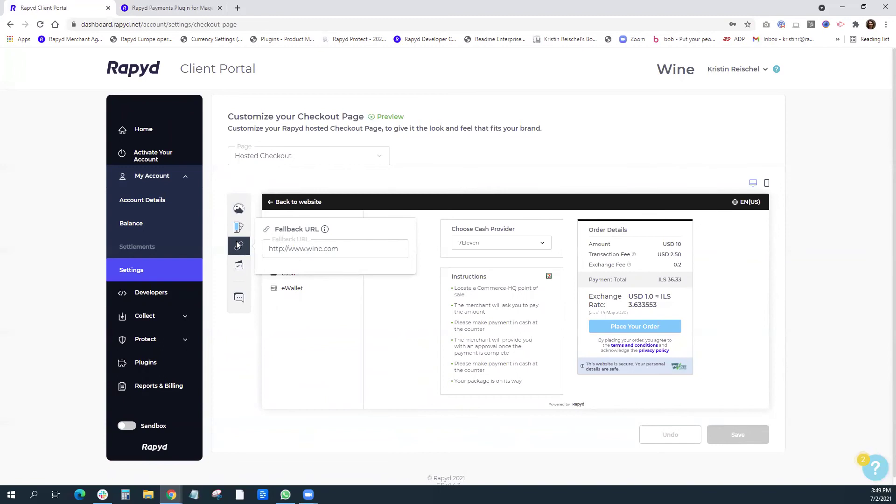
click(361, 345)
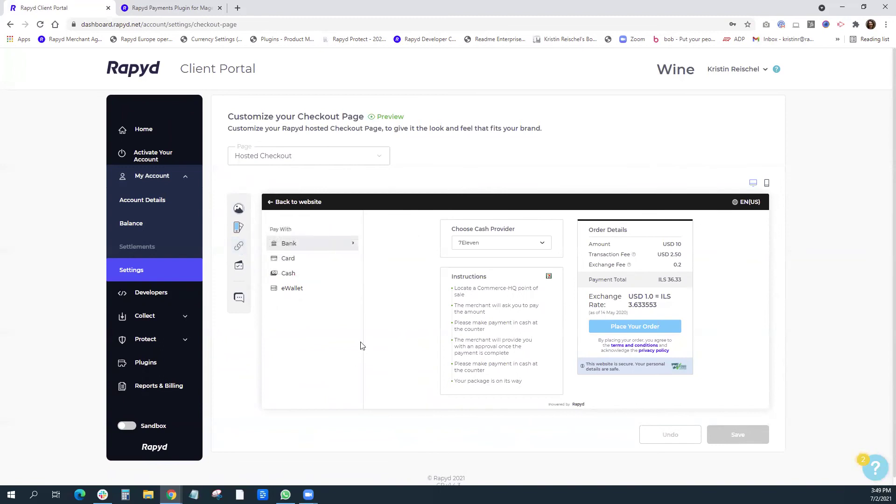
click(135, 270)
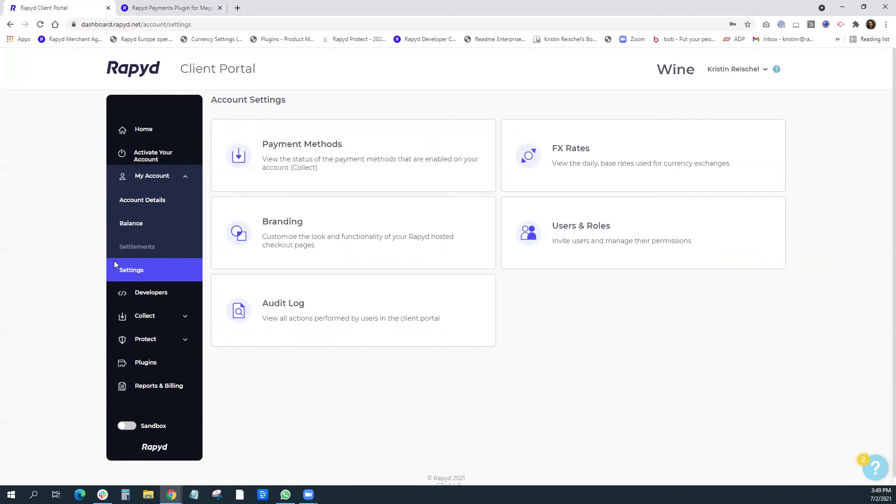
Step: Open Users & Roles, start an invite, and view the Administrator, Editor and Basic roles without choosing one
click(579, 235)
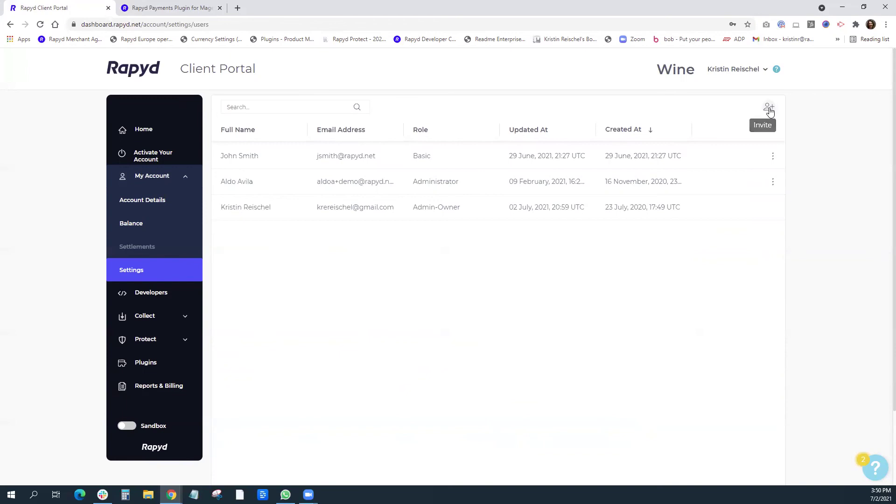
click(770, 108)
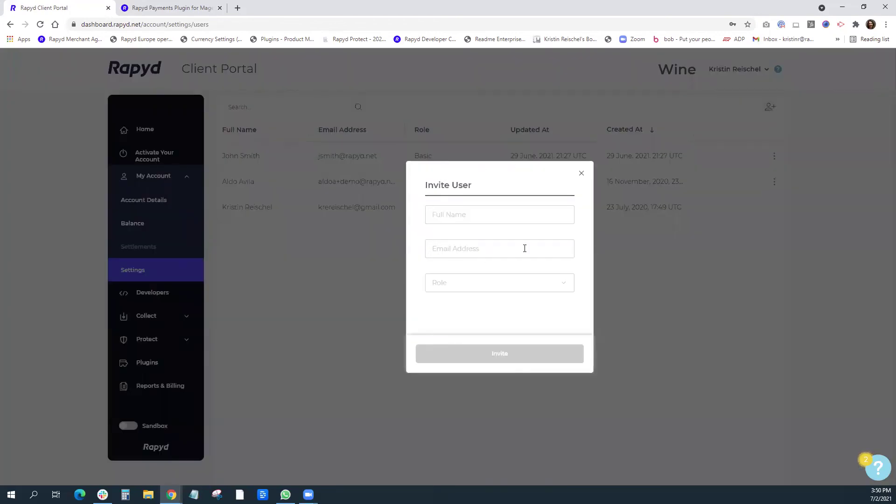
click(441, 214)
click(464, 288)
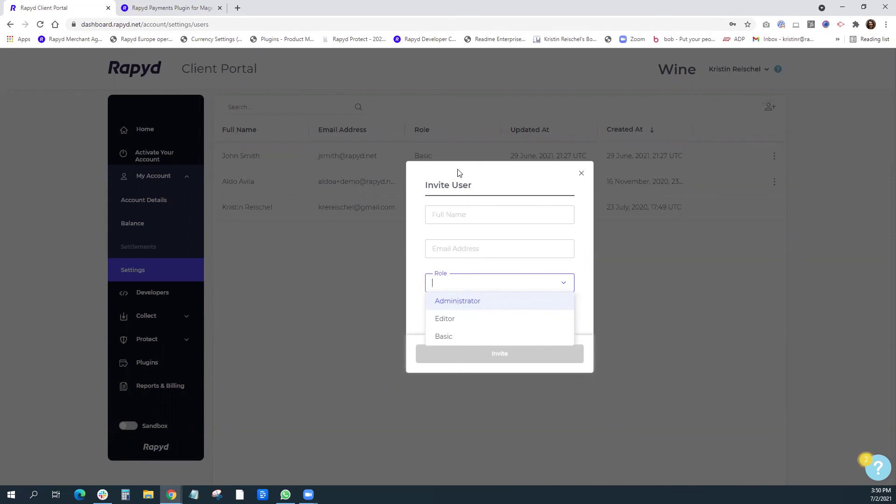
click(642, 264)
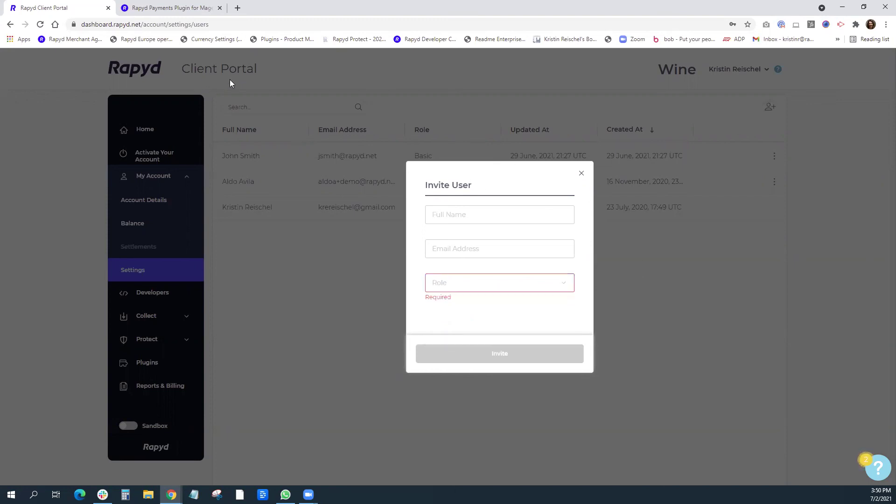
Step: In the docs tab, go to Client Portal Guide > Users and Roles > Roles and Tasks and scroll its table
click(157, 5)
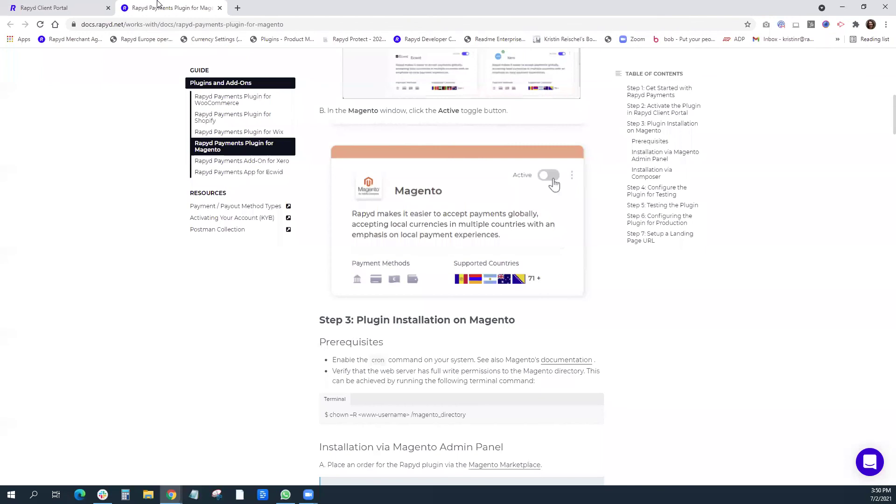
scroll(111, 185, up, 10)
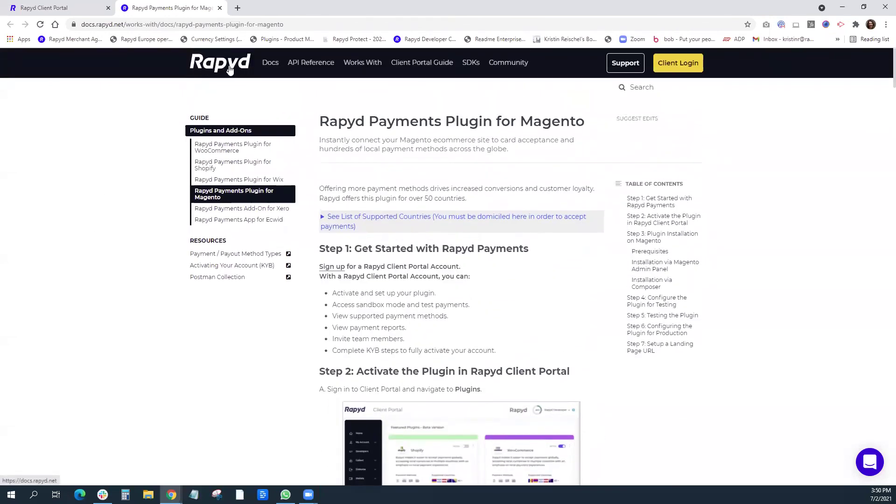
click(426, 69)
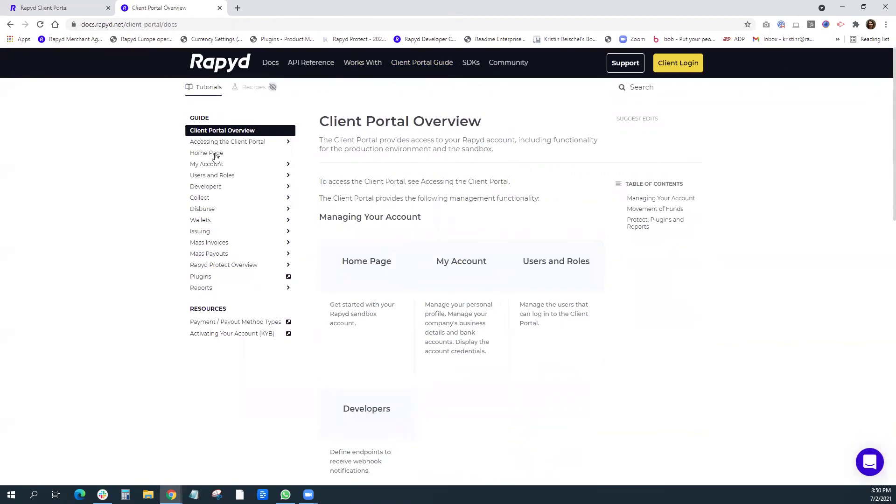
click(214, 179)
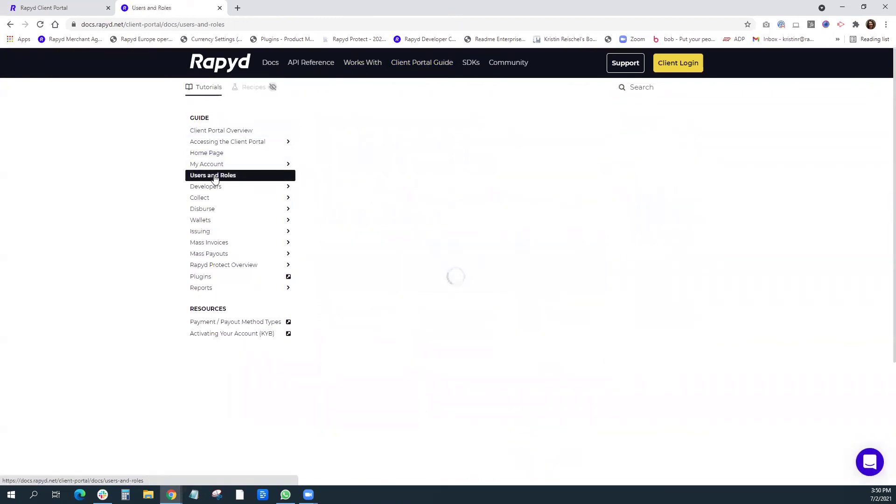
click(207, 190)
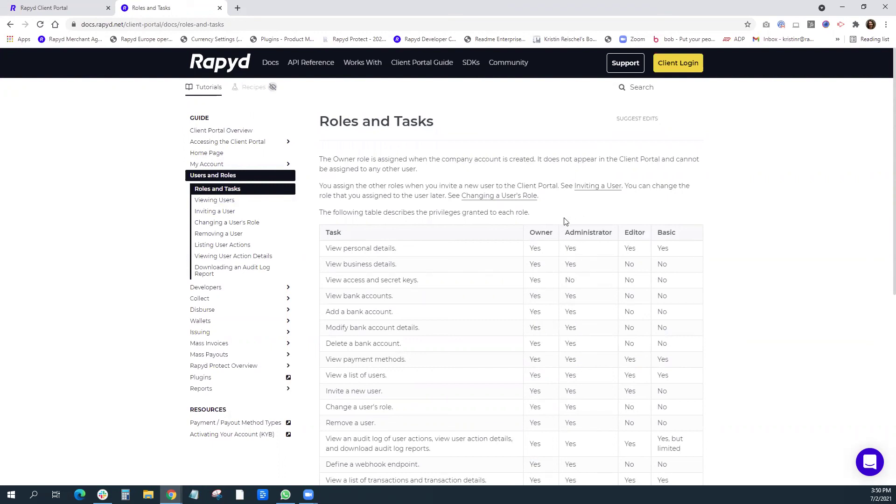
scroll(601, 288, down, 6)
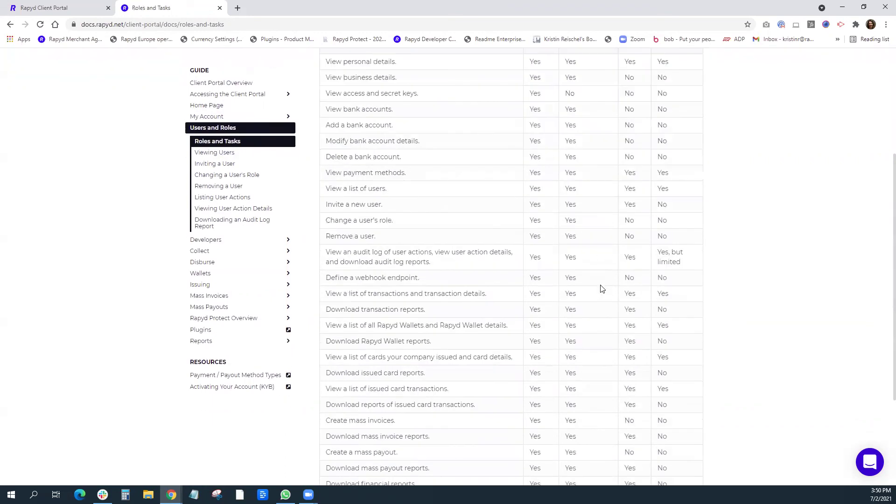
scroll(600, 289, up, 6)
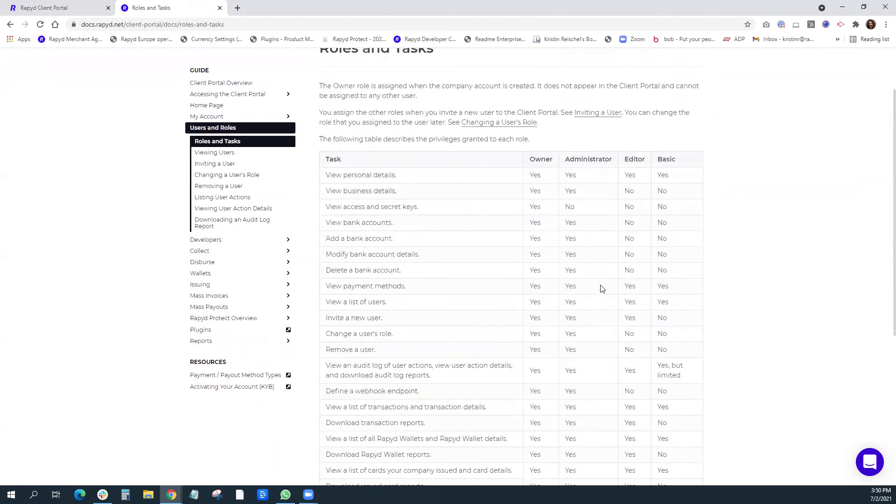